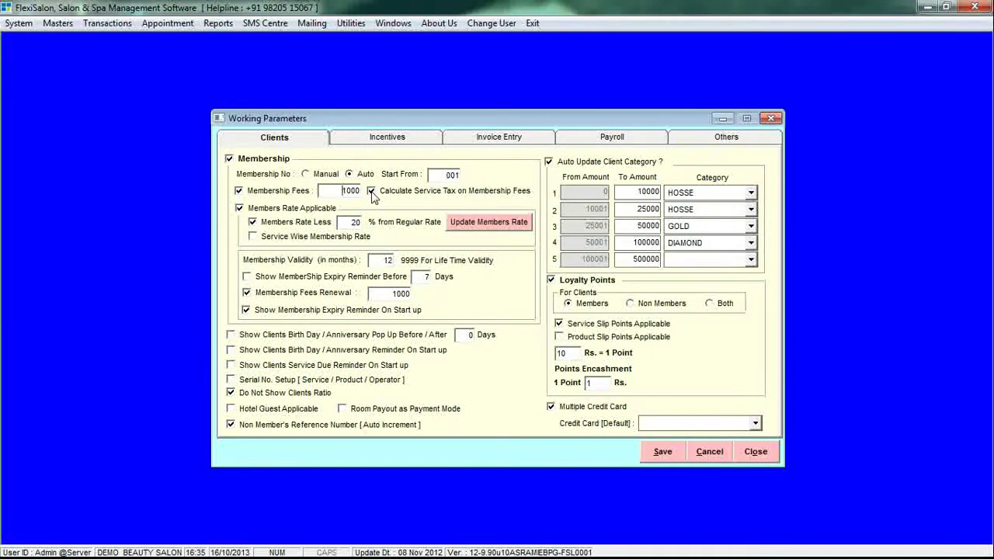
Turn off service tax calculation on membership fees and set the members rate to 20% less than the regular rate
{"action": "left_click", "coordinate": [371, 191]}
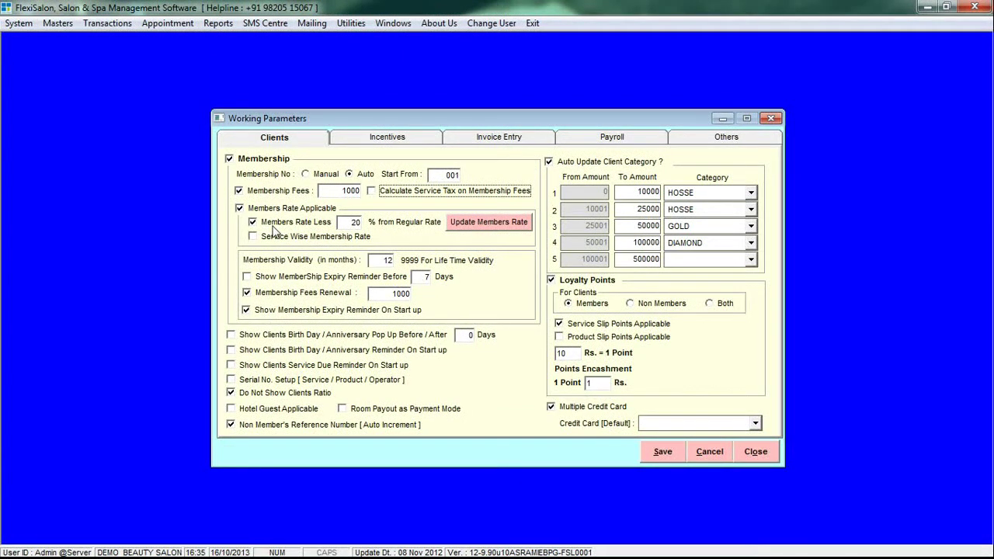
{"action": "left_click", "coordinate": [359, 223]}
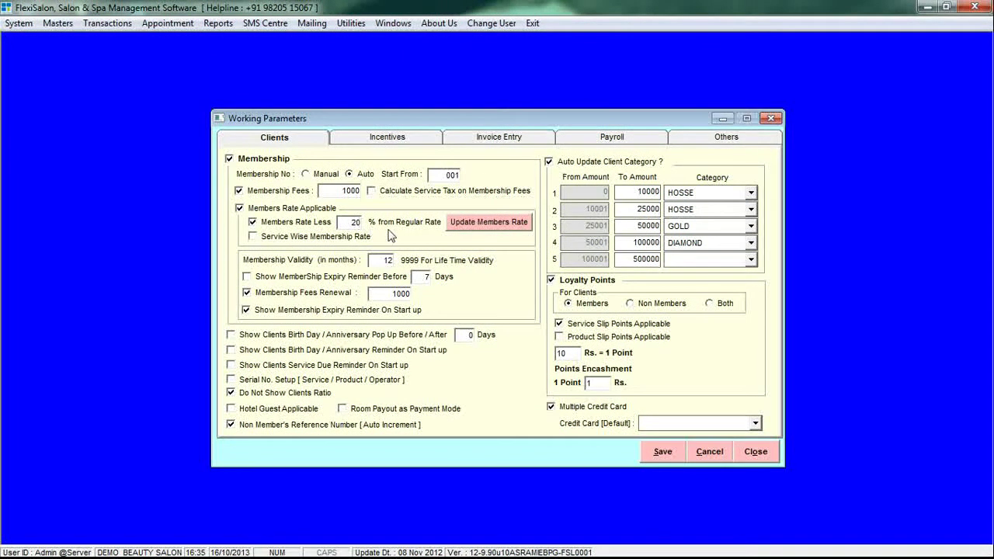
{"action": "key", "text": "BackSpace"}
{"action": "key", "text": "BackSpace"}
{"action": "type", "text": "20"}
Set the membership expiry reminder period to 10 days before expiry
{"action": "left_click", "coordinate": [421, 276]}
{"action": "key", "text": "BackSpace"}
{"action": "key", "text": "BackSpace"}
{"action": "type", "text": "10"}
Change the rupee amount that earns one loyalty point and the rupee value of one point for encashment
{"action": "left_click", "coordinate": [572, 353]}
{"action": "type", "text": "0"}
{"action": "left_click", "coordinate": [588, 383]}
{"action": "type", "text": "0"}
Set the operator and assistant operator incentives to 50% each, and enable deduction of service tax and VAT from the incentive calculation
{"action": "left_click", "coordinate": [381, 141]}
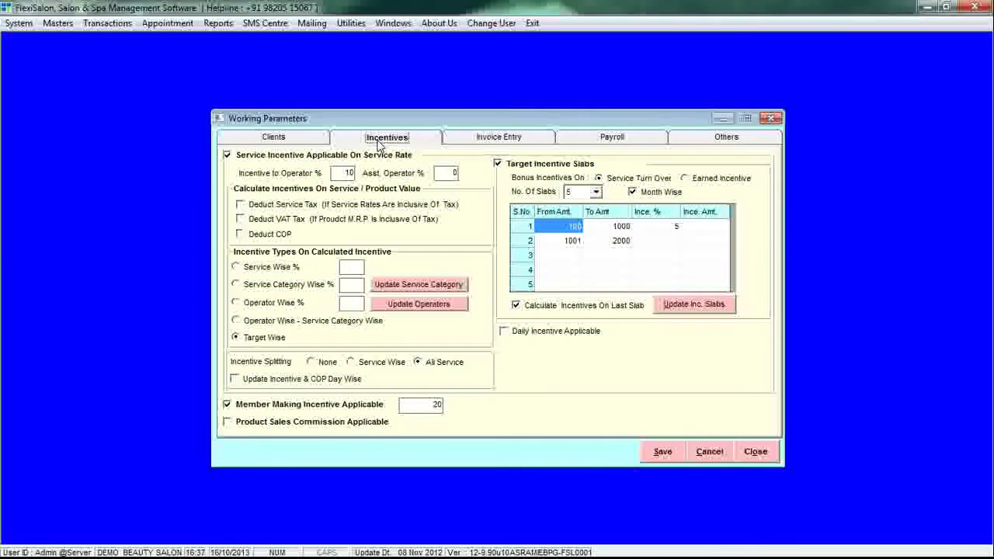
{"action": "left_click", "coordinate": [349, 172]}
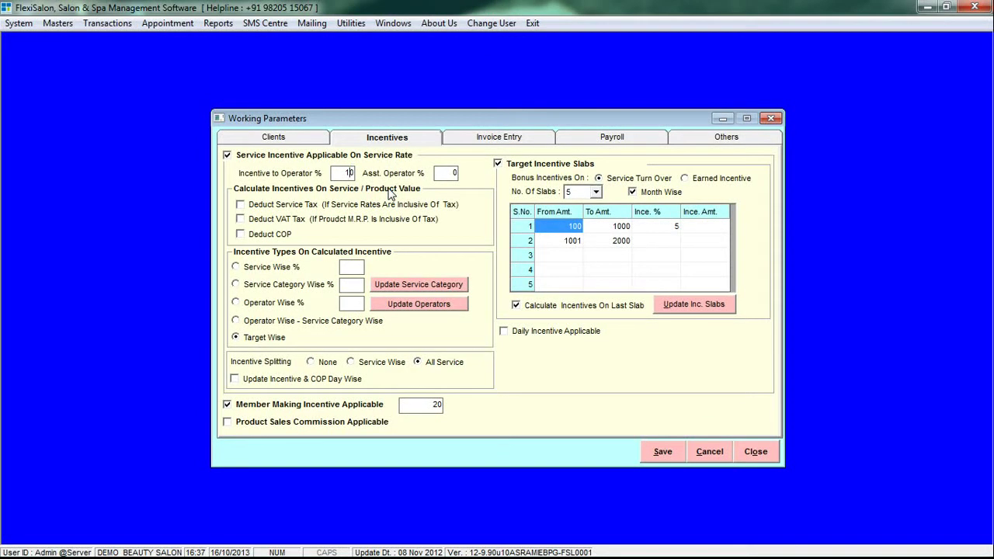
{"action": "key", "text": "BackSpace"}
{"action": "type", "text": "5"}
{"action": "left_click", "coordinate": [453, 173]}
{"action": "type", "text": "5"}
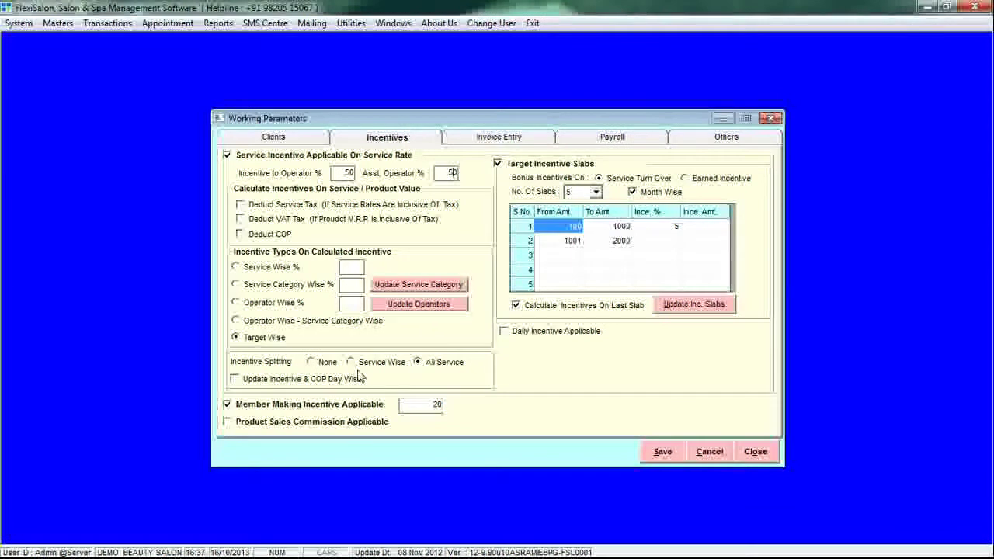
{"action": "left_click", "coordinate": [240, 205]}
{"action": "left_click", "coordinate": [240, 219]}
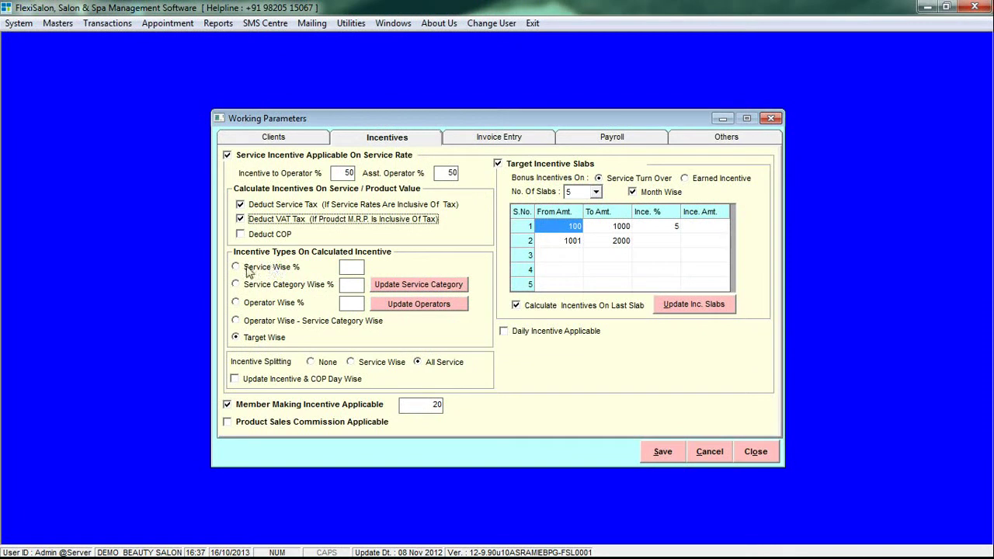
Try the service, service category, operator and combined incentive types, and return the selection to Target Wise
{"action": "left_click", "coordinate": [238, 268]}
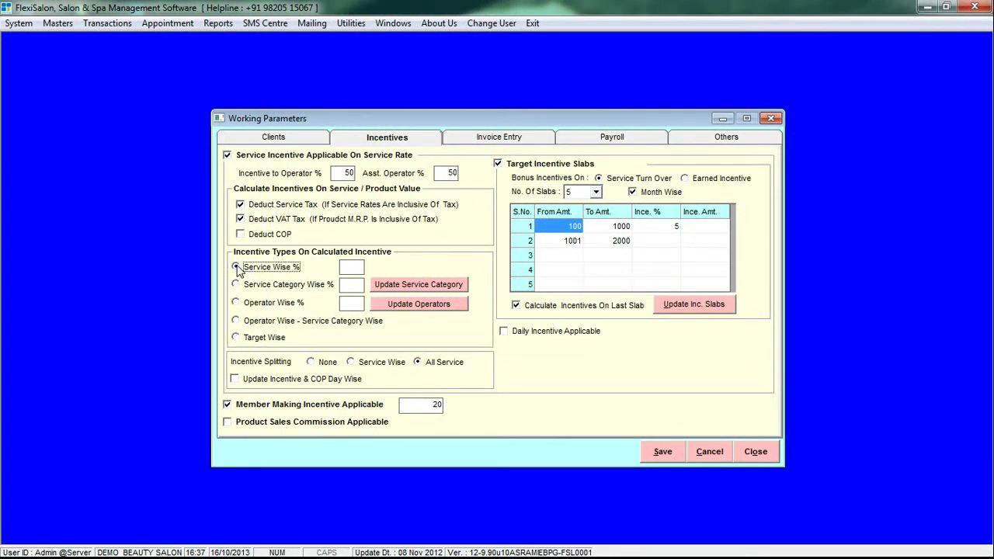
{"action": "left_click", "coordinate": [269, 289]}
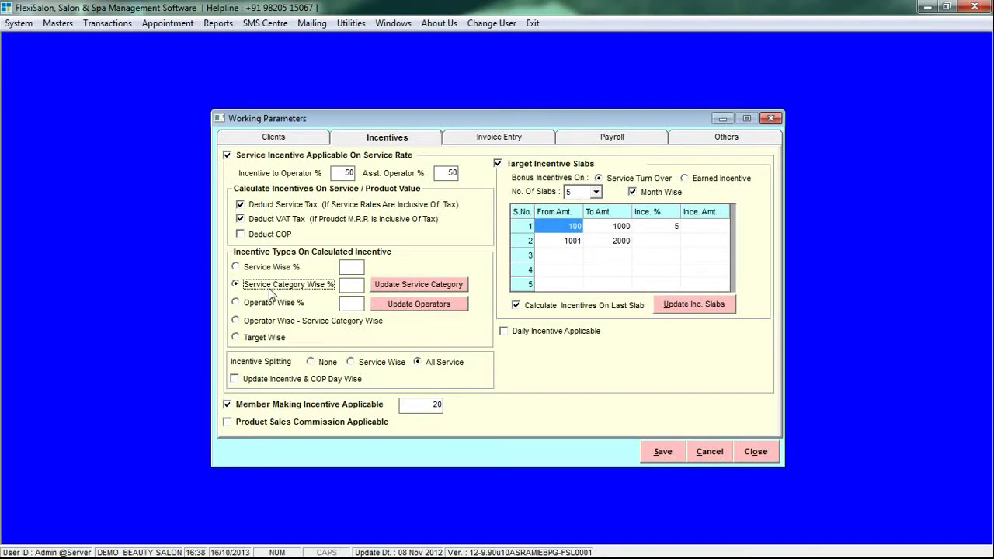
{"action": "left_click", "coordinate": [345, 283]}
{"action": "left_click", "coordinate": [270, 304]}
{"action": "left_click", "coordinate": [257, 324]}
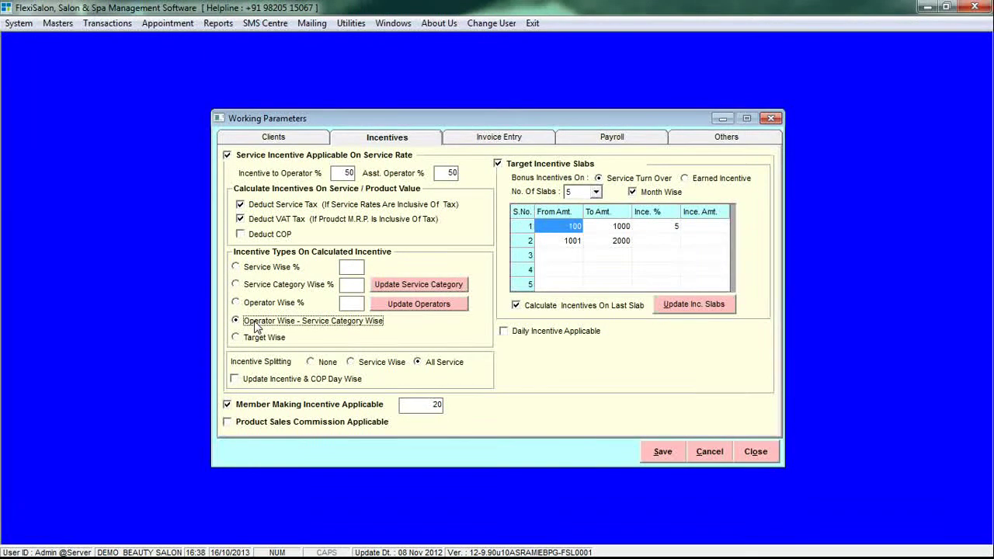
{"action": "left_click", "coordinate": [252, 342]}
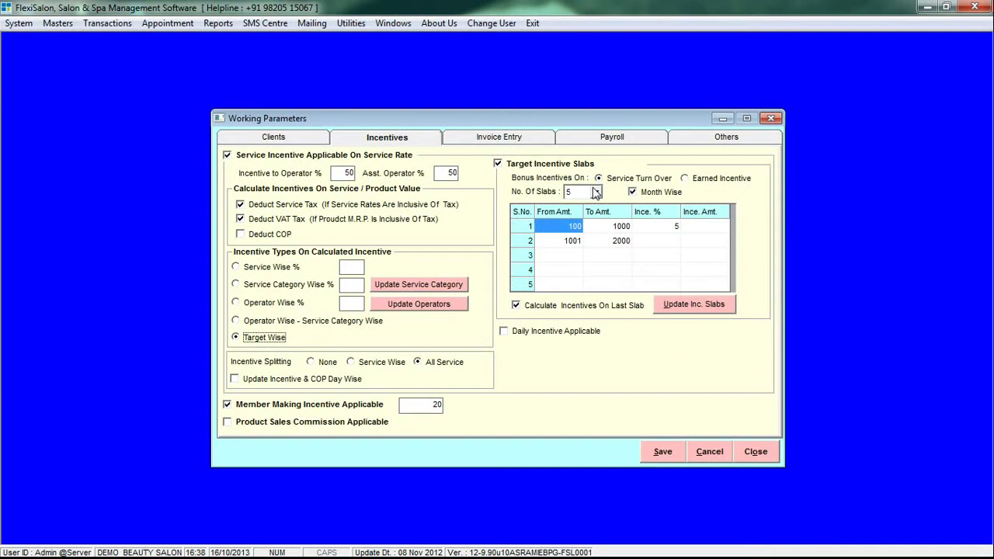
Set the incentive percentage to 0 for the first target slab and 2 for the second
{"action": "left_click", "coordinate": [574, 229]}
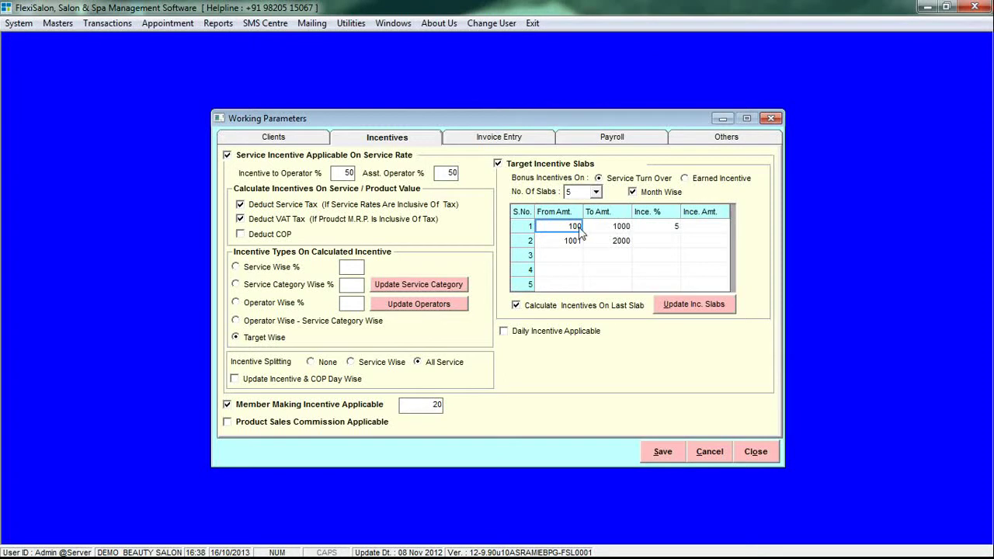
{"action": "left_click", "coordinate": [618, 229]}
{"action": "left_click", "coordinate": [673, 226]}
{"action": "type", "text": "0"}
{"action": "left_click", "coordinate": [658, 242]}
{"action": "type", "text": "2"}
Define the third target incentive slab with an upper amount of 10000 and an incentive of 5%
{"action": "left_click", "coordinate": [573, 258]}
{"action": "left_click", "coordinate": [607, 254]}
{"action": "type", "text": "10000"}
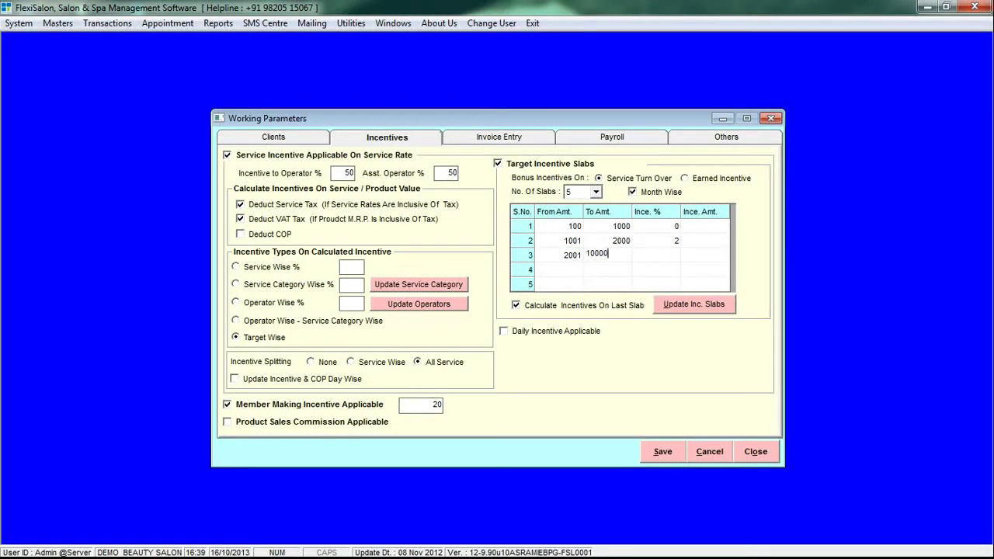
{"action": "left_click", "coordinate": [662, 256]}
{"action": "type", "text": "5"}
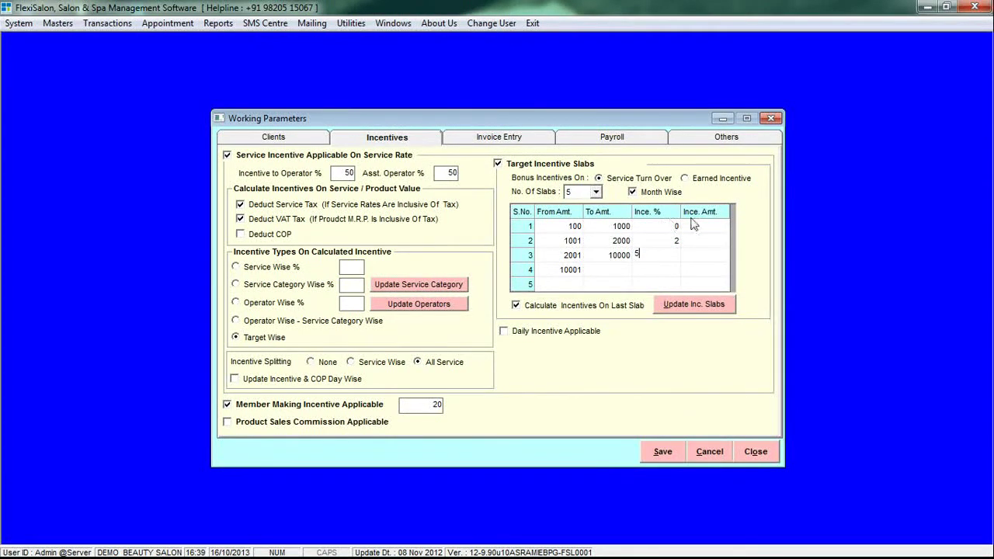
{"action": "left_click", "coordinate": [718, 226]}
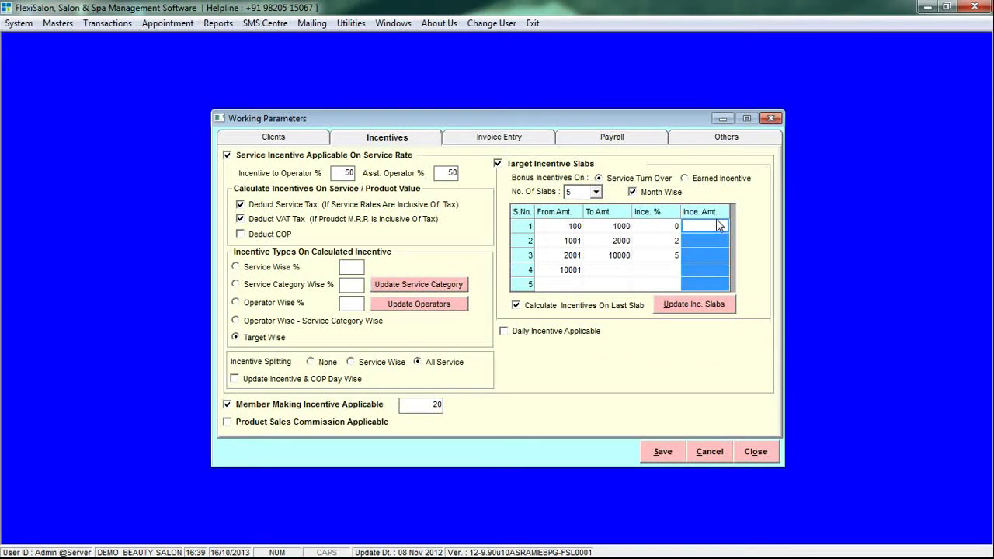
Make gift vouchers applicable to product invoices and mark product rates as inclusive of VAT tax
{"action": "left_click", "coordinate": [489, 140]}
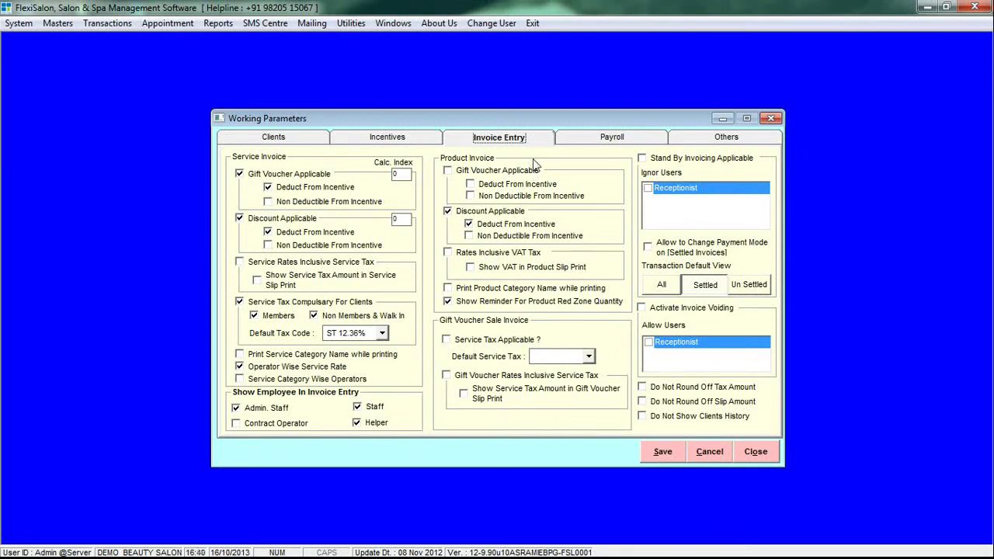
{"action": "left_click", "coordinate": [448, 171]}
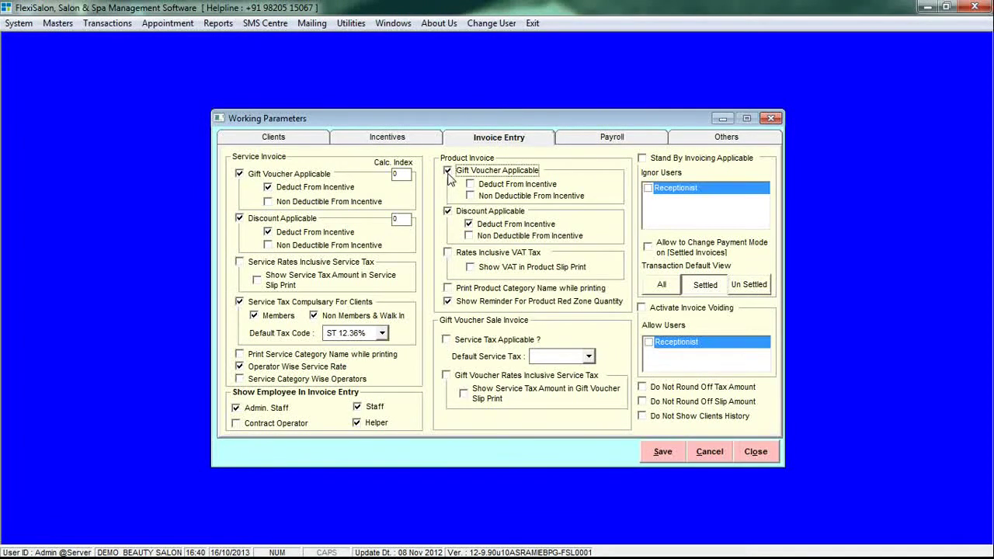
{"action": "left_click", "coordinate": [469, 223]}
{"action": "left_click", "coordinate": [448, 253]}
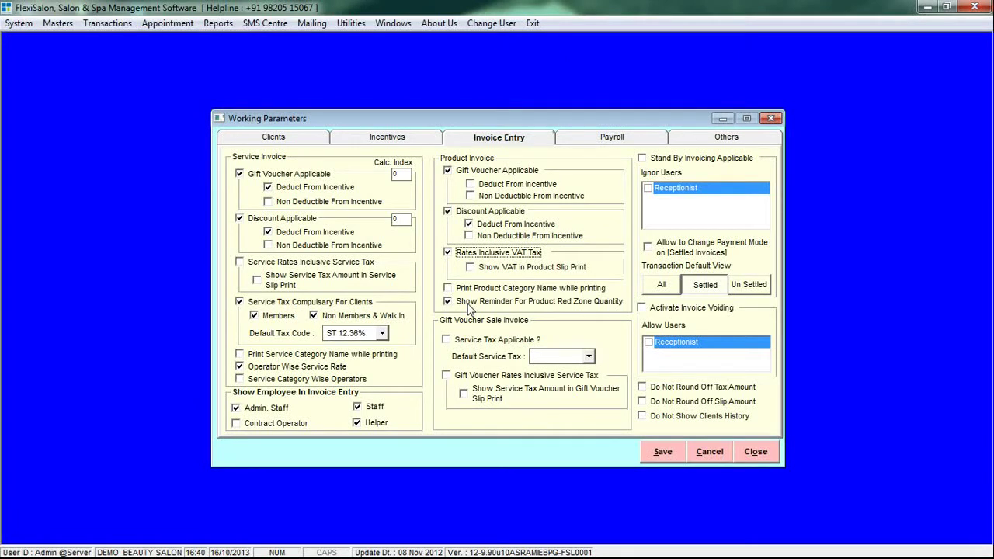
Try a fixed weekly off on Monday in the payroll settings, and switch back to employee-wise weekly off
{"action": "left_click", "coordinate": [614, 140]}
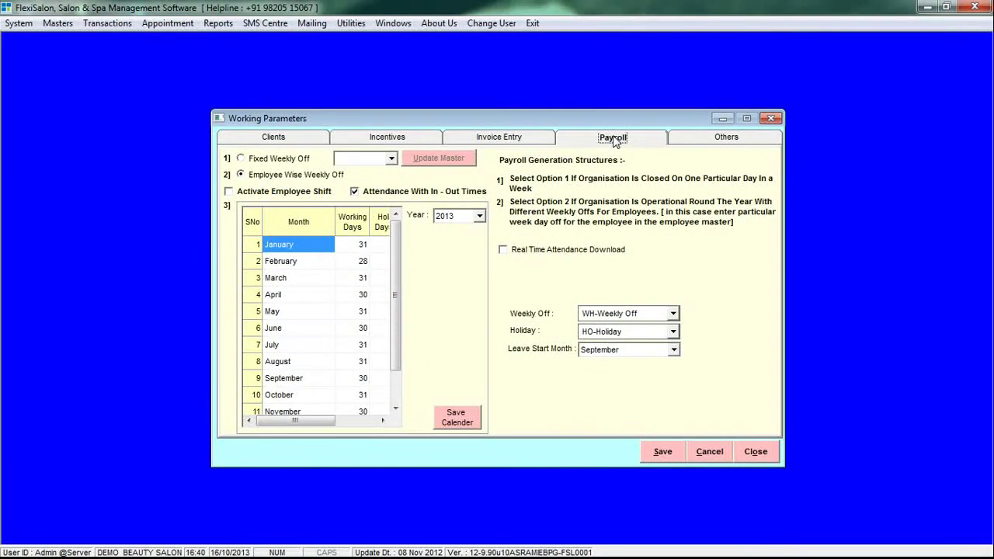
{"action": "left_click", "coordinate": [260, 161]}
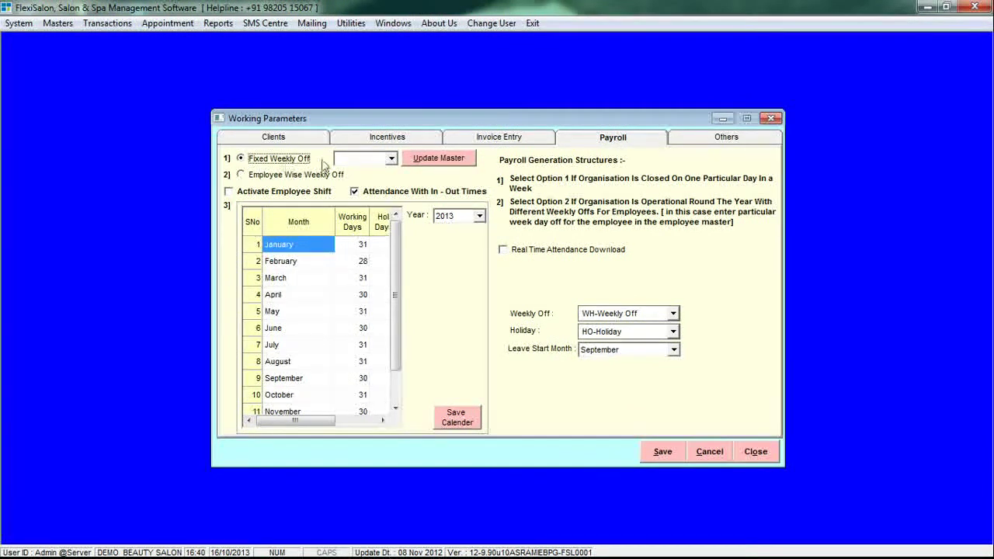
{"action": "left_click", "coordinate": [385, 159]}
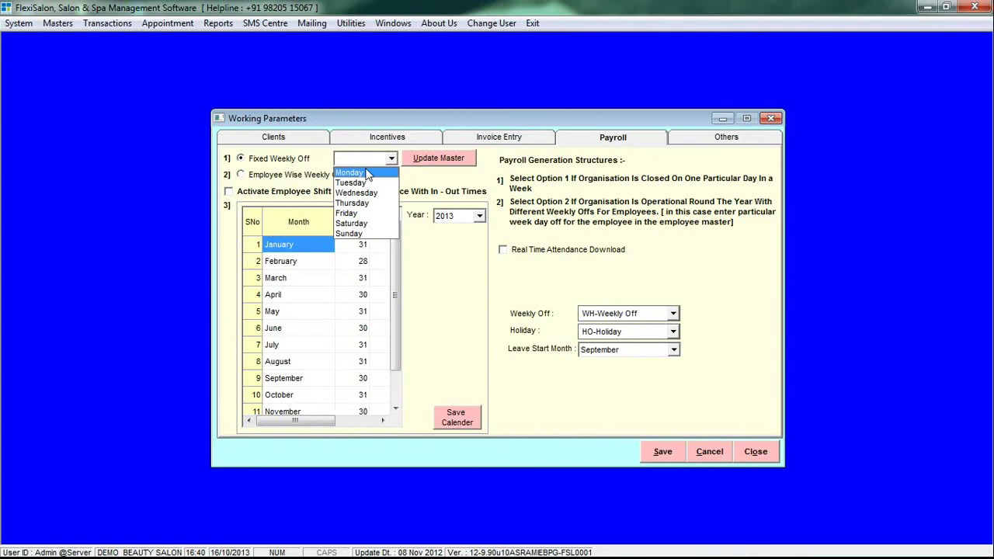
{"action": "left_click", "coordinate": [368, 170]}
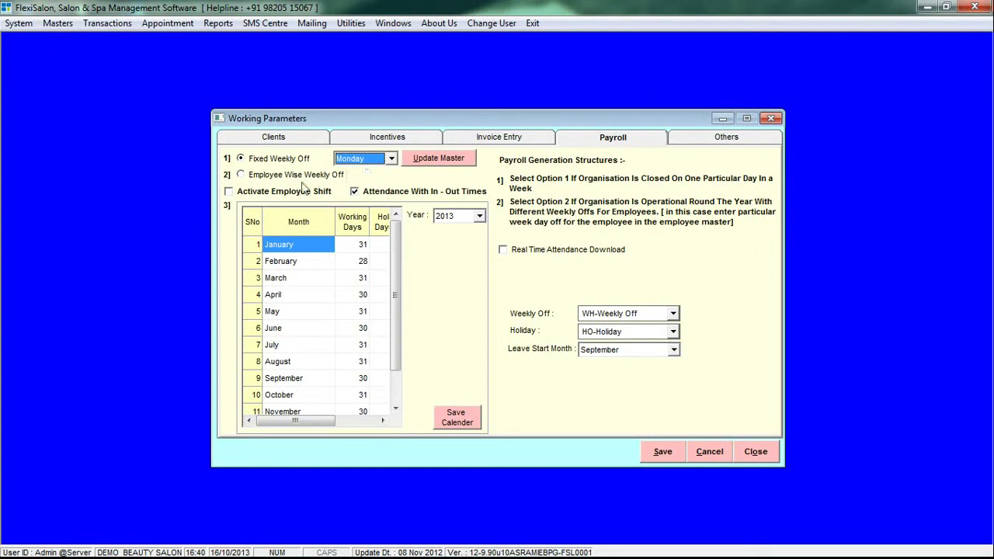
{"action": "left_click", "coordinate": [261, 179]}
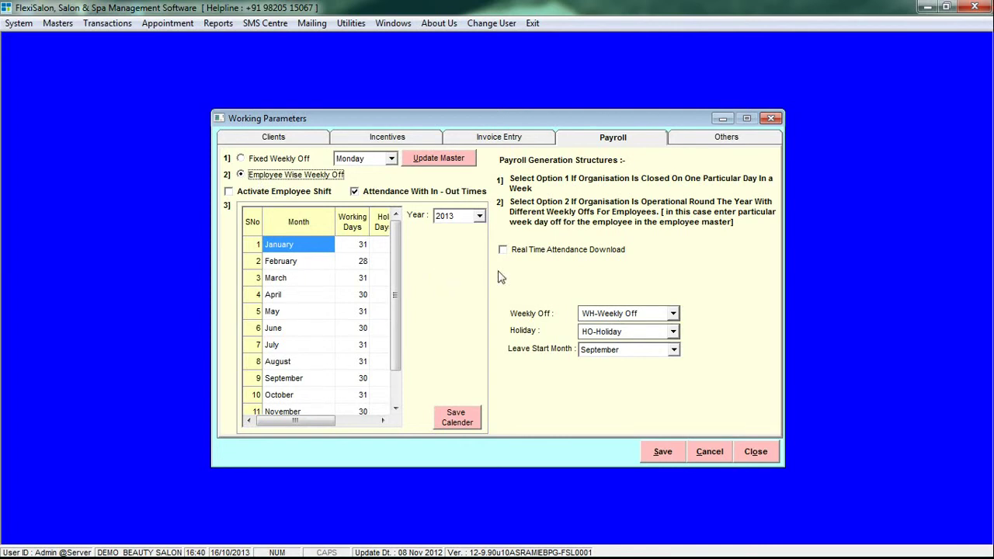
Save the working parameters and dismiss the confirmation
{"action": "left_click", "coordinate": [662, 455]}
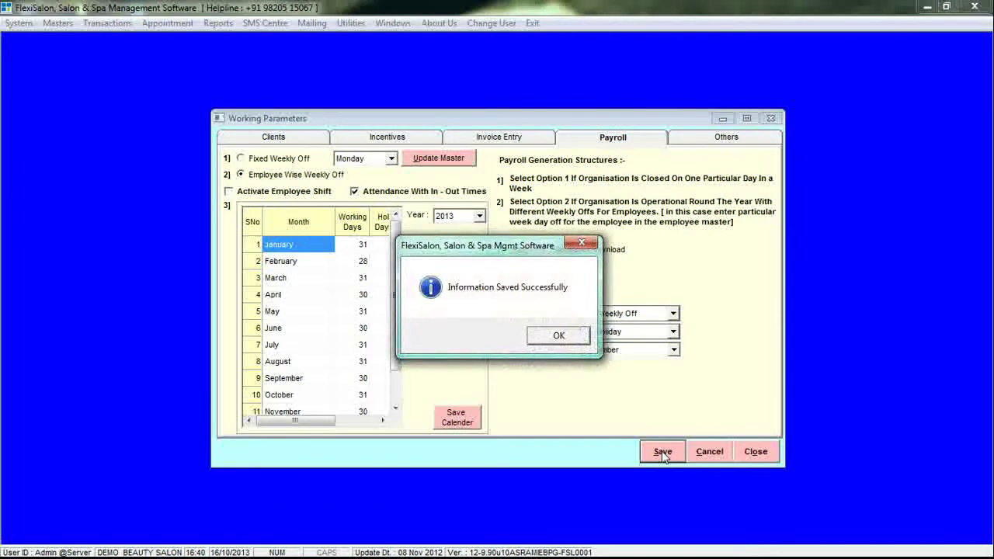
{"action": "left_click", "coordinate": [559, 335]}
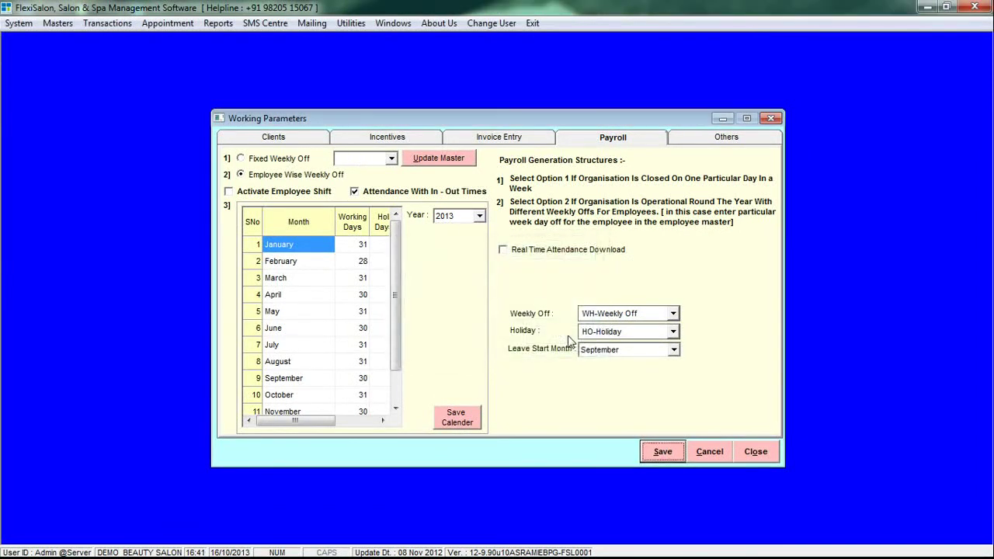